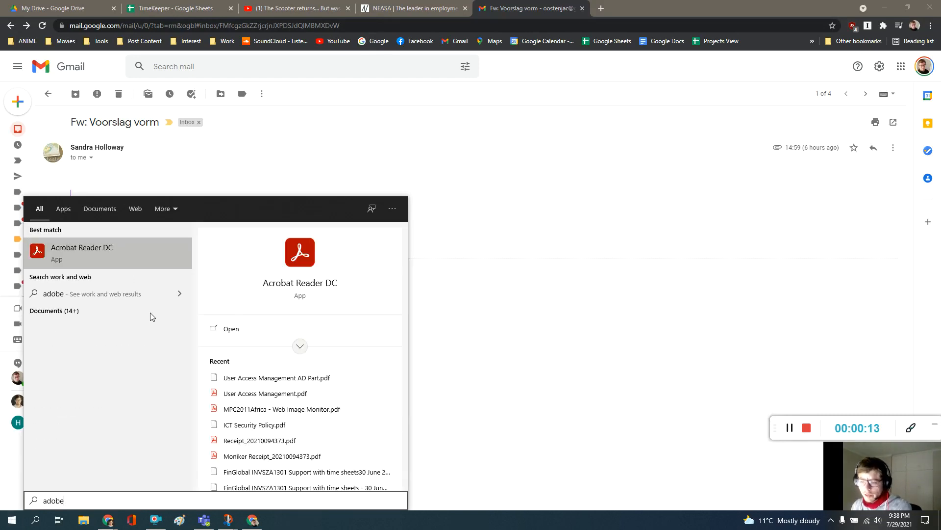
Step: Open get.adobe.com/reader in a new browser tab
{"action": "left_click", "coordinate": [548, 270]}
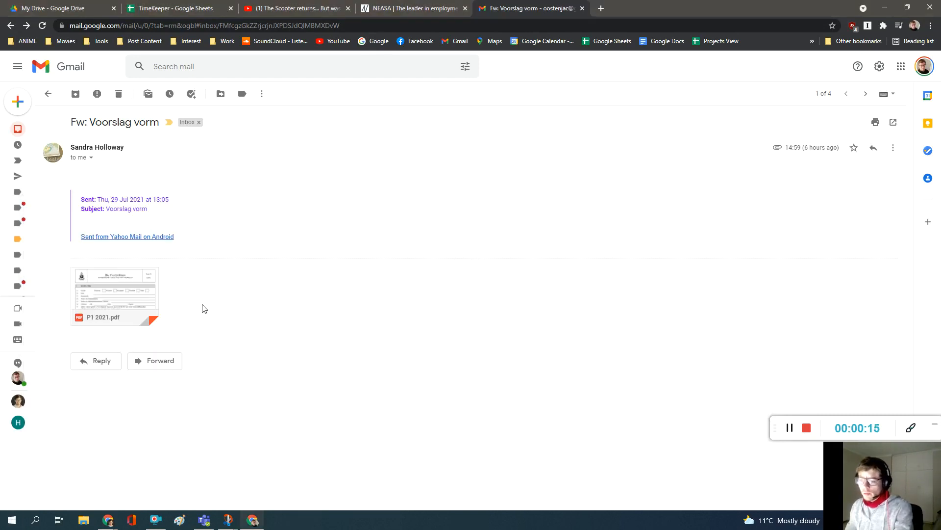
{"action": "left_click", "coordinate": [601, 8]}
{"action": "type", "text": "rea"}
{"action": "key", "text": "BackSpace"}
{"action": "key", "text": "BackSpace"}
{"action": "key", "text": "BackSpace"}
{"action": "type", "text": "get.a"}
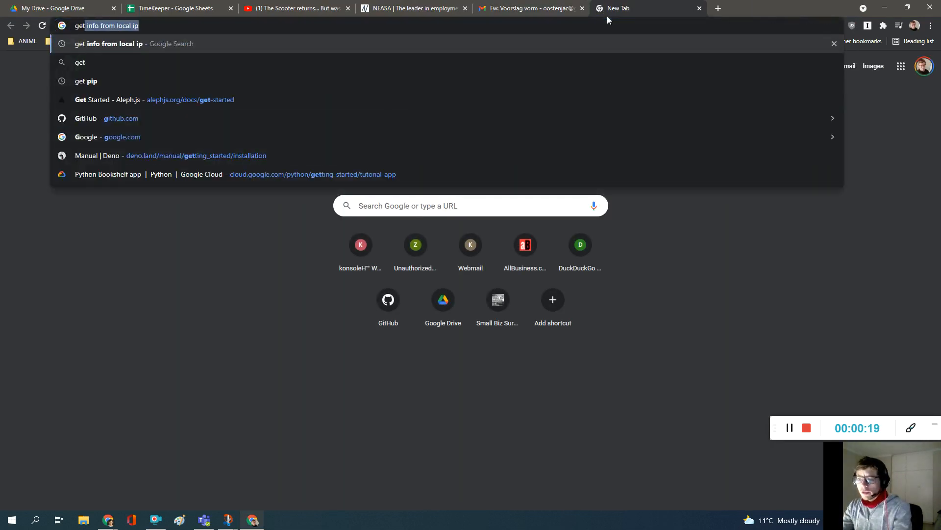
{"action": "key", "text": "BackSpace"}
{"action": "key", "text": "BackSpace"}
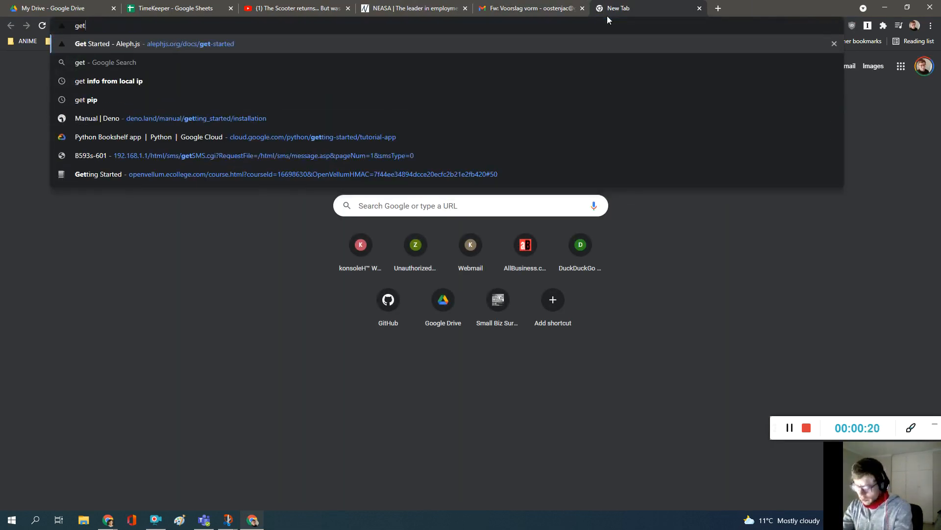
{"action": "type", "text": ".adobe.com/re"}
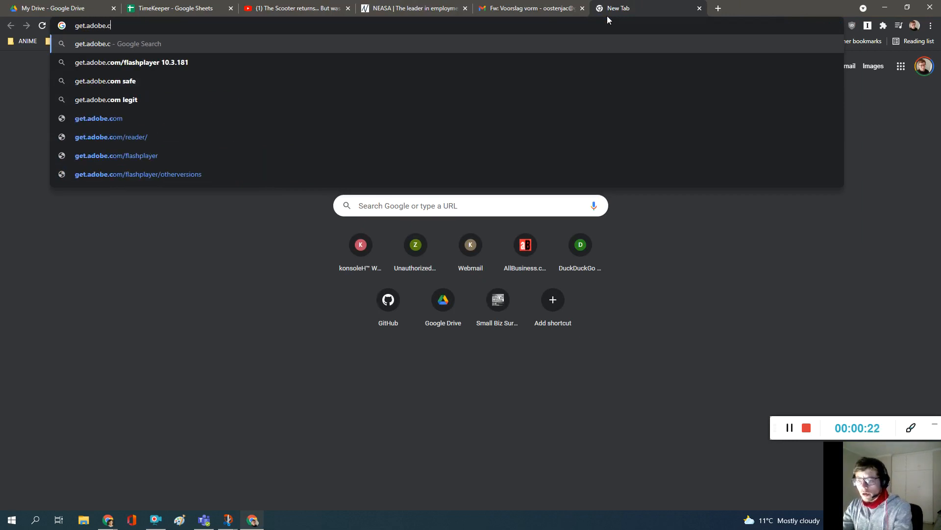
{"action": "type", "text": "ader"}
{"action": "key", "text": "Return"}
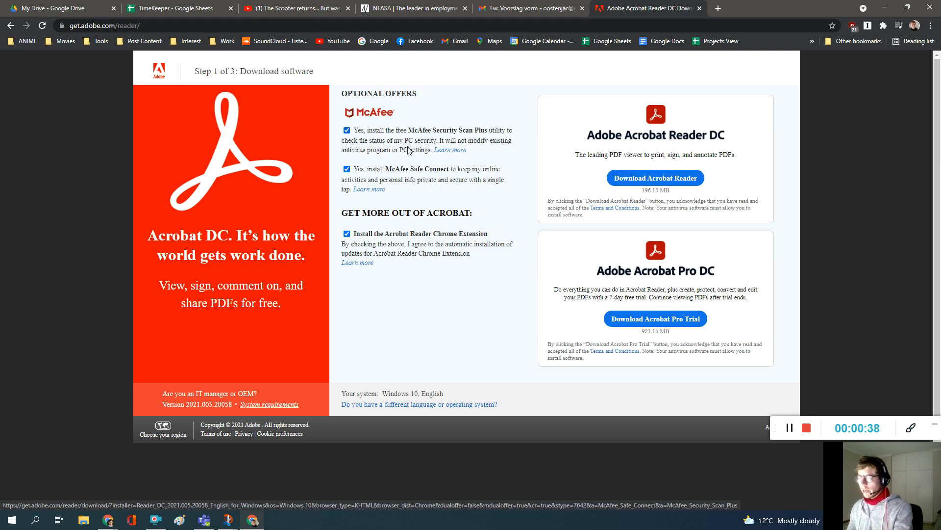
Step: Decline McAfee Security Scan Plus, McAfee Safe Connect and the Acrobat Reader Chrome Extension, and download the Acrobat Reader installer
{"action": "left_click", "coordinate": [346, 130]}
{"action": "left_click", "coordinate": [346, 169]}
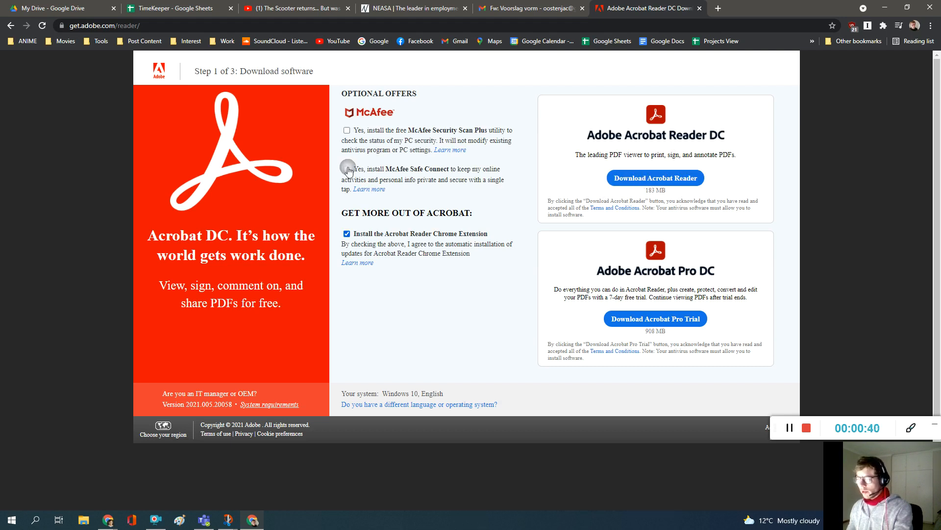
{"action": "left_click", "coordinate": [347, 234]}
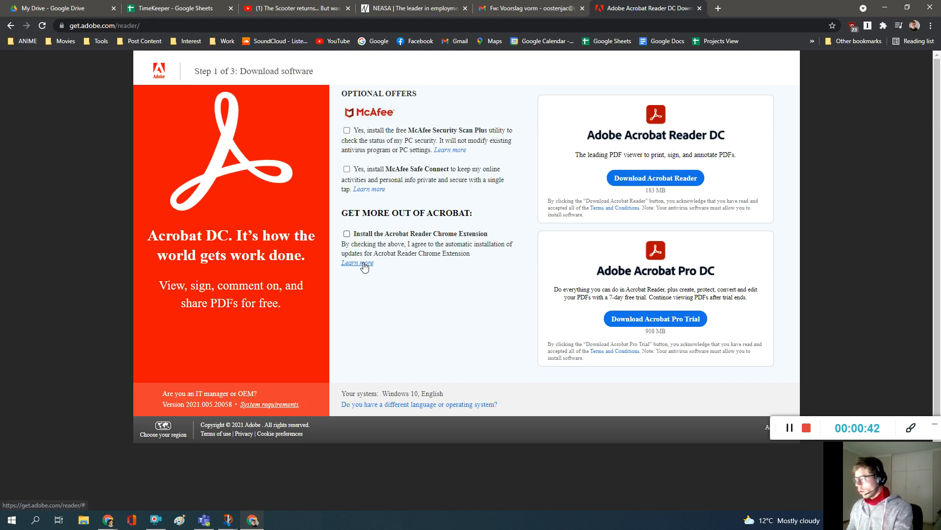
{"action": "left_click", "coordinate": [653, 178]}
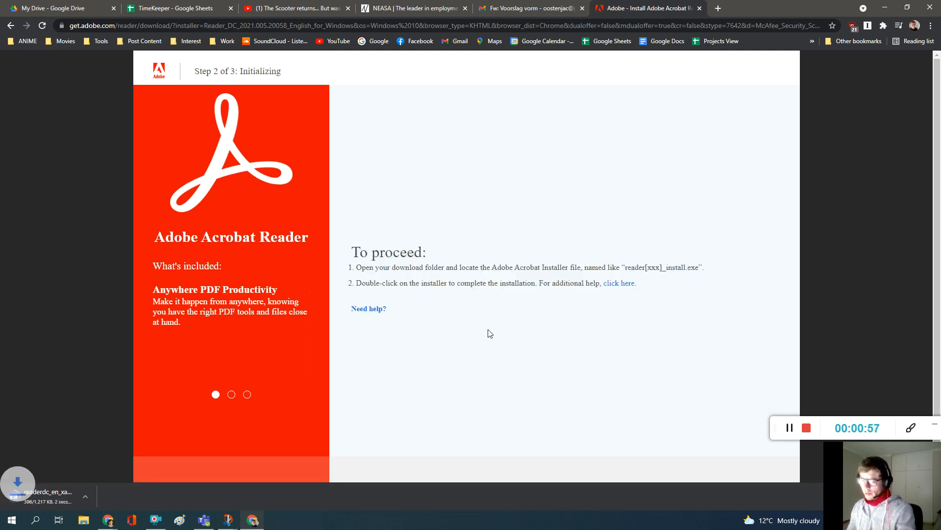
{"action": "left_click", "coordinate": [811, 432]}
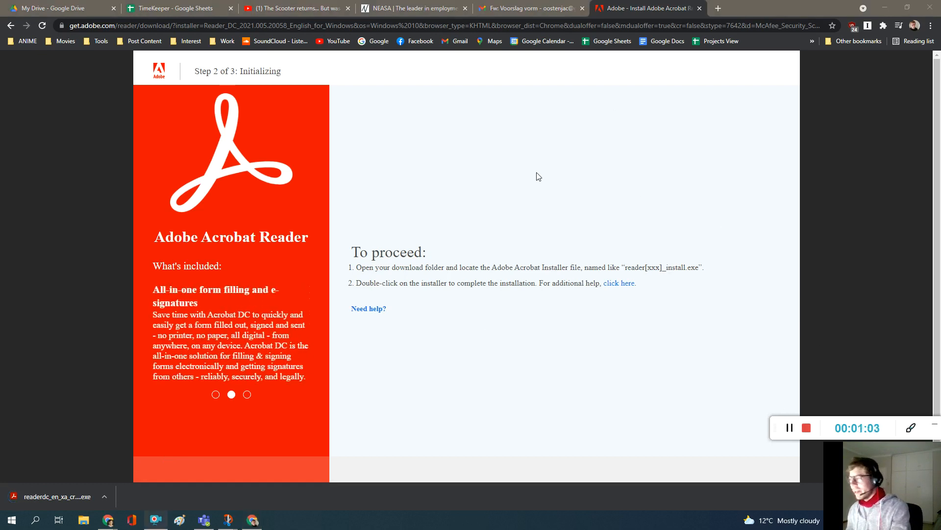
Step: Download the attachment P1 2021.pdf from the "Fw: Voorslag vorm" email
{"action": "left_click", "coordinate": [507, 7]}
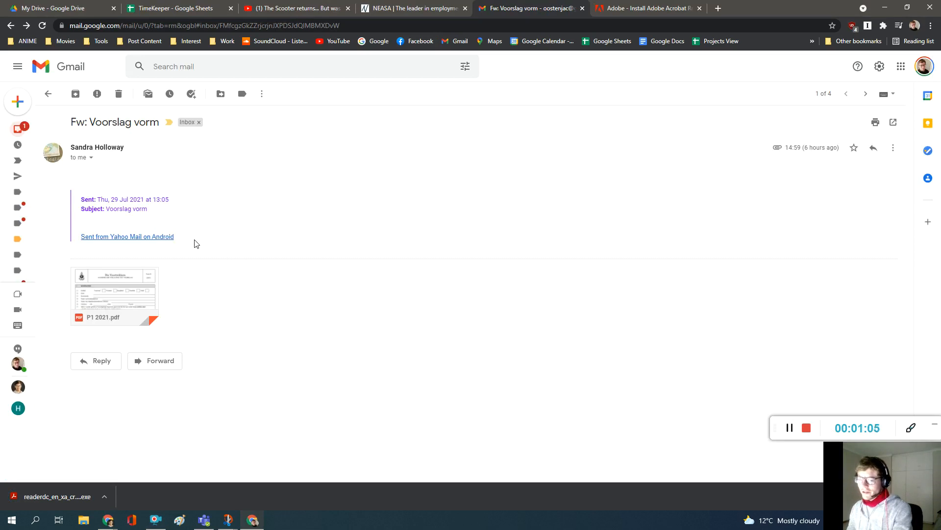
{"action": "mouse_move", "coordinate": [122, 293]}
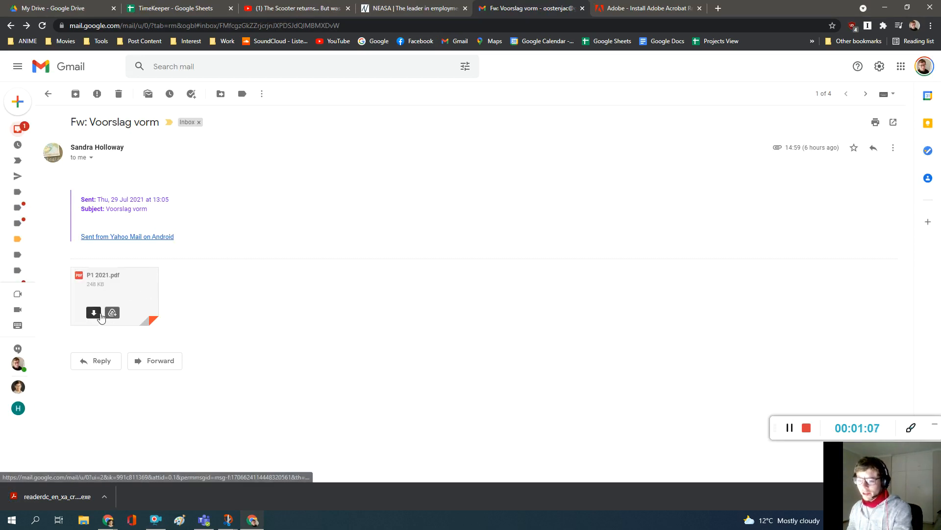
{"action": "left_click", "coordinate": [89, 316]}
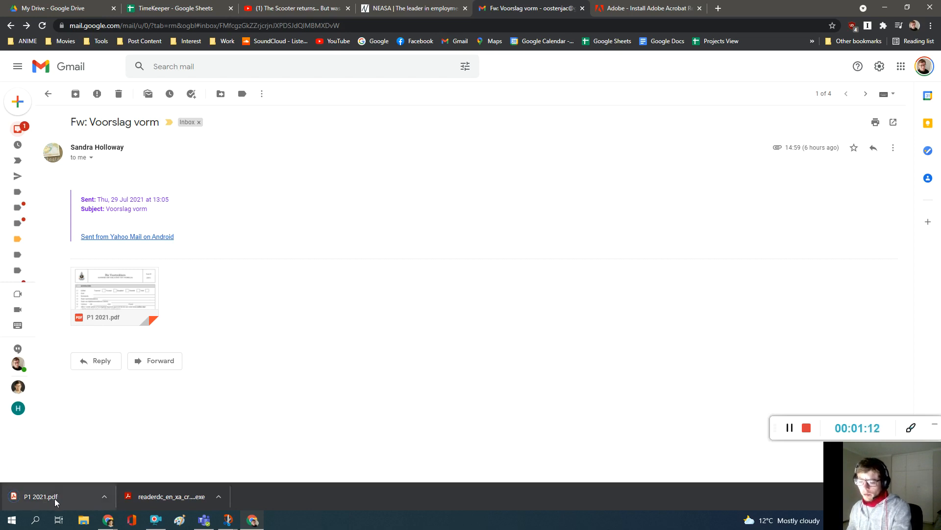
{"action": "right_click", "coordinate": [54, 499]}
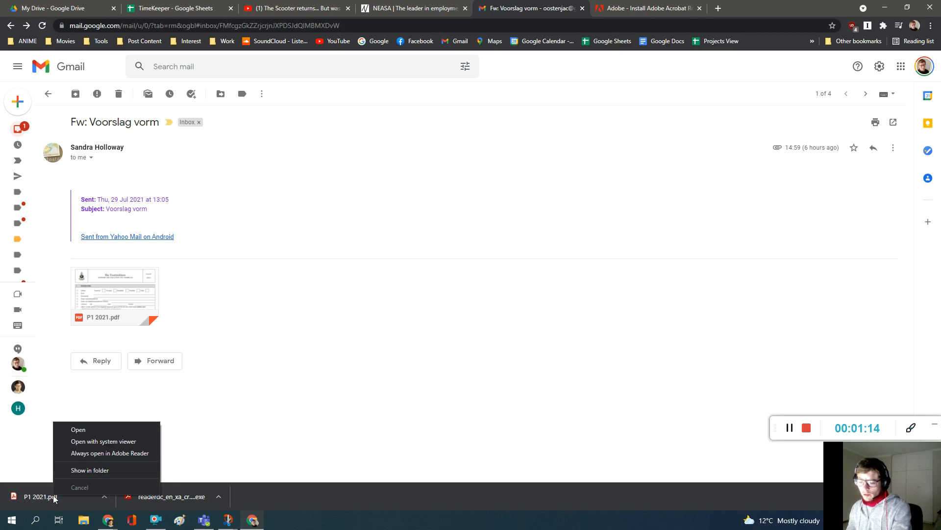
Step: Open P1 2021.pdf from the Downloads folder with Adobe Acrobat Reader DC
{"action": "left_click", "coordinate": [84, 522]}
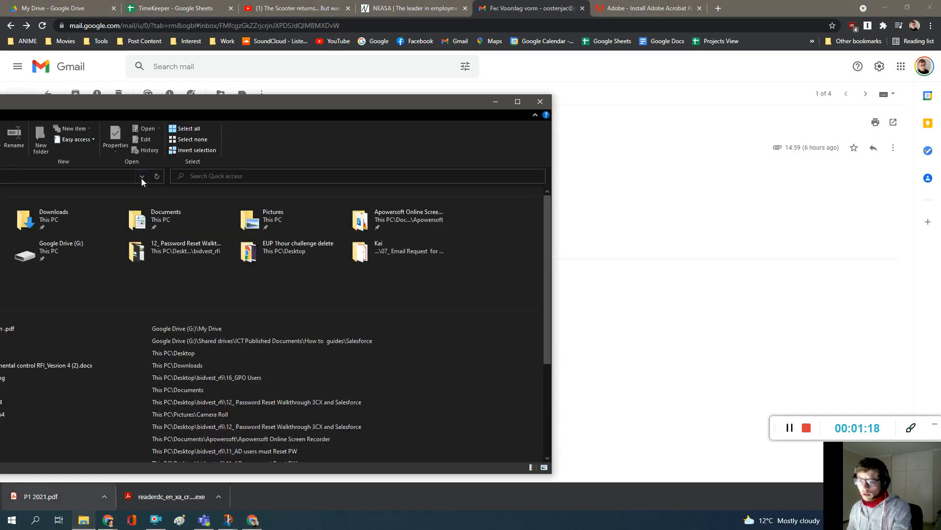
{"action": "left_click_drag", "start_coordinate": [304, 96], "coordinate": [680, 66]}
{"action": "left_click", "coordinate": [351, 189]}
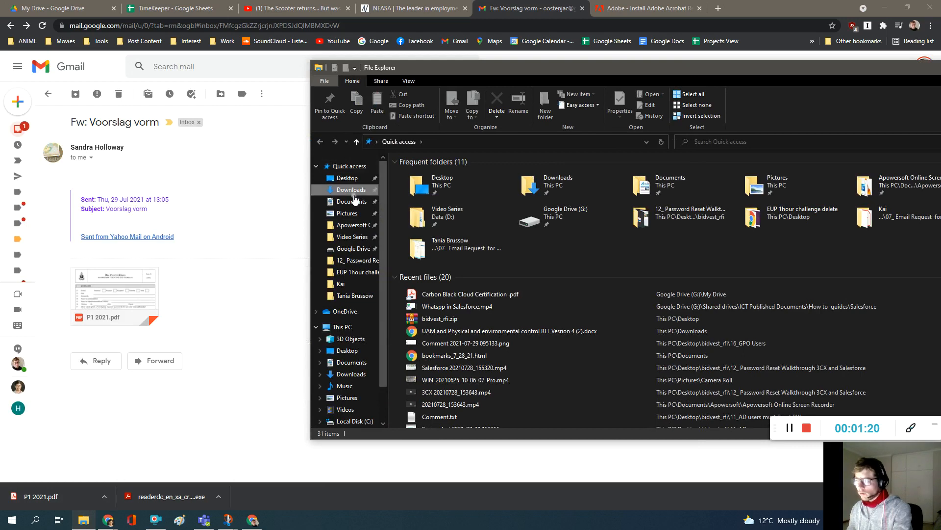
{"action": "left_click", "coordinate": [430, 187]}
{"action": "right_click", "coordinate": [430, 185]}
{"action": "mouse_move", "coordinate": [473, 267]}
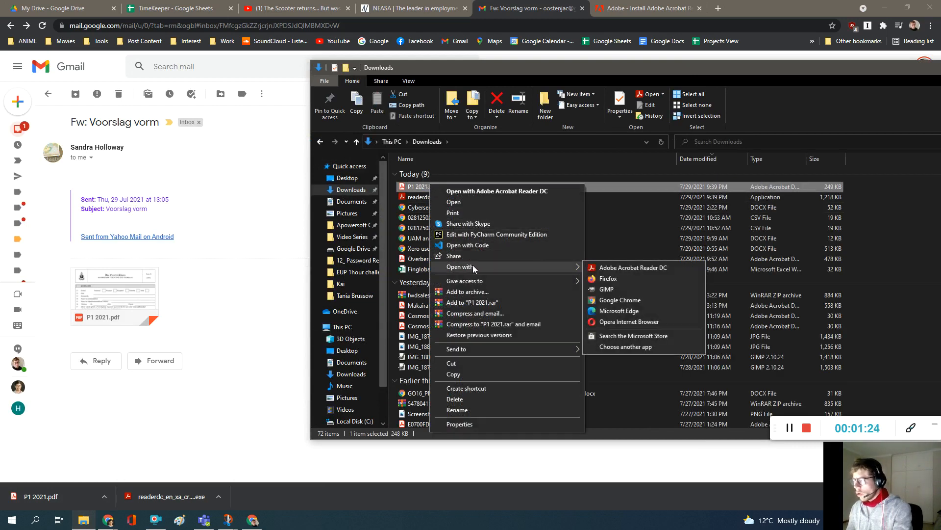
{"action": "left_click", "coordinate": [634, 269]}
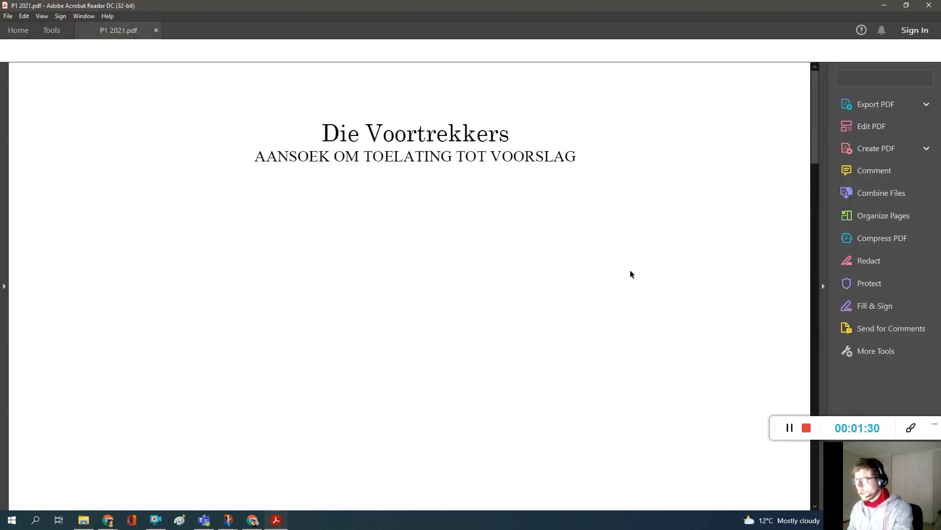
Step: Look over the top of the application form and open the Fill & Sign tools for it
{"action": "scroll", "coordinate": [537, 216], "scroll_direction": "down", "scroll_amount": 2}
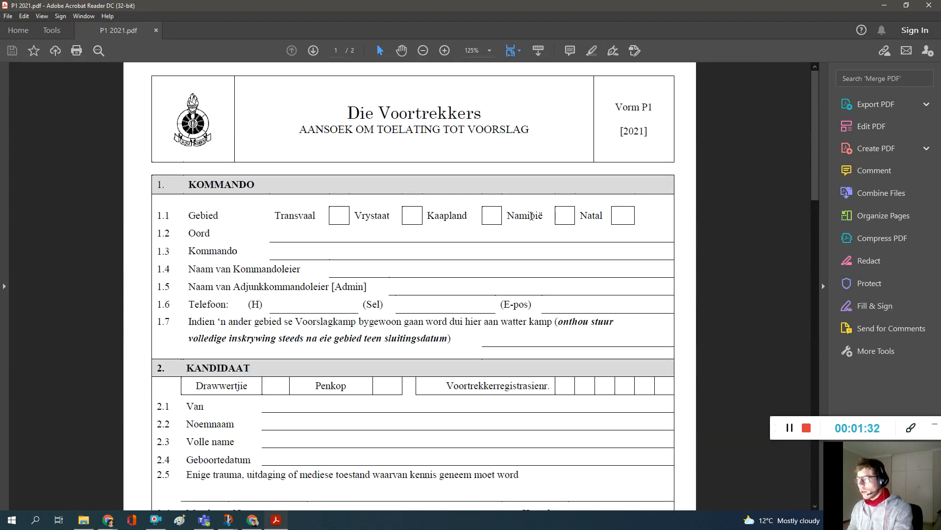
{"action": "scroll", "coordinate": [354, 230], "scroll_direction": "down", "scroll_amount": 2}
{"action": "scroll", "coordinate": [293, 243], "scroll_direction": "up", "scroll_amount": 2}
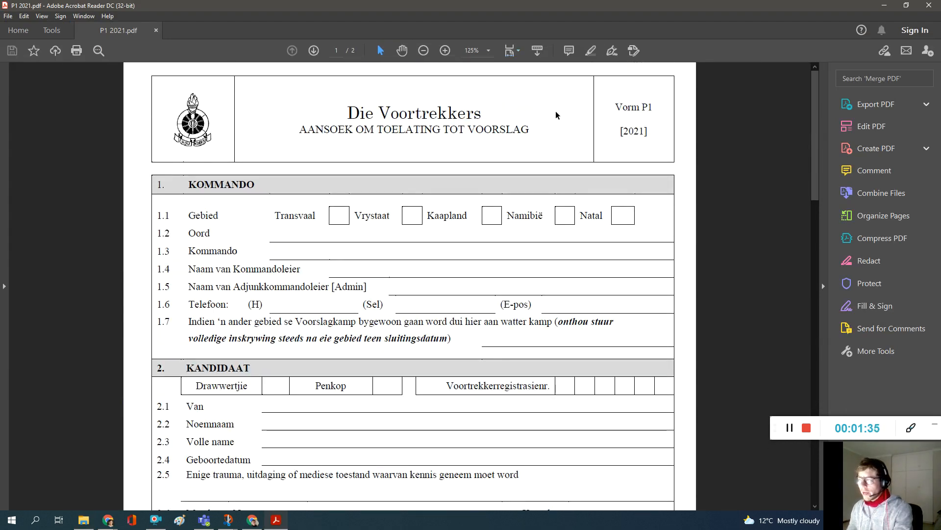
{"action": "left_click", "coordinate": [611, 52]}
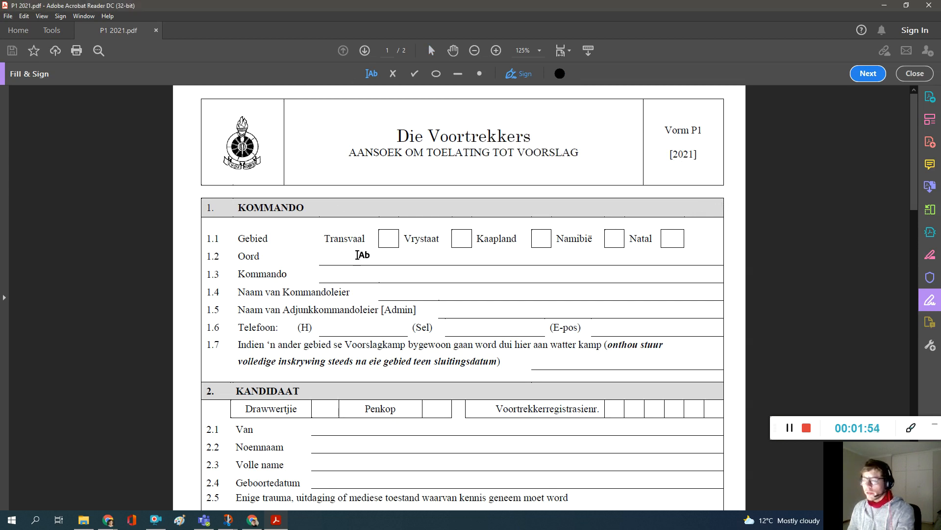
Step: Place a cross mark in the Kaapland box of field 1.1 Gebied
{"action": "left_click", "coordinate": [393, 73]}
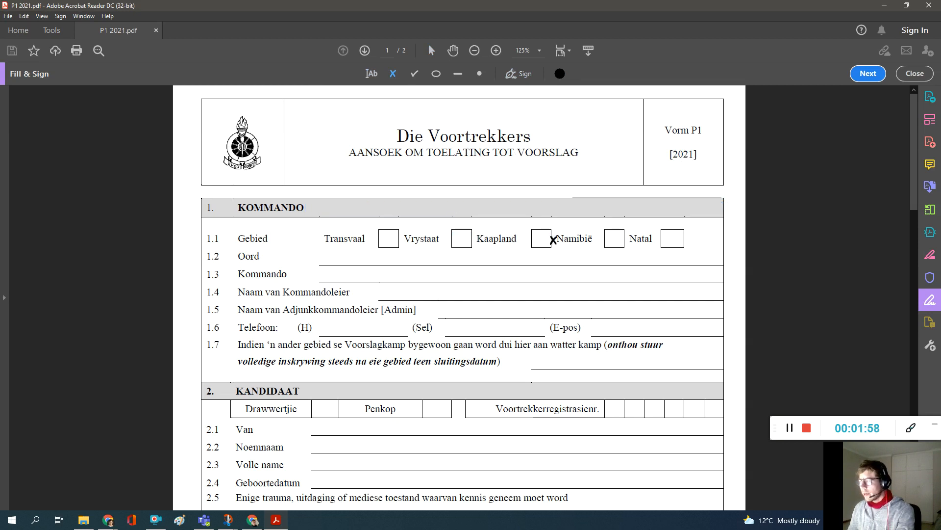
{"action": "left_click", "coordinate": [539, 238]}
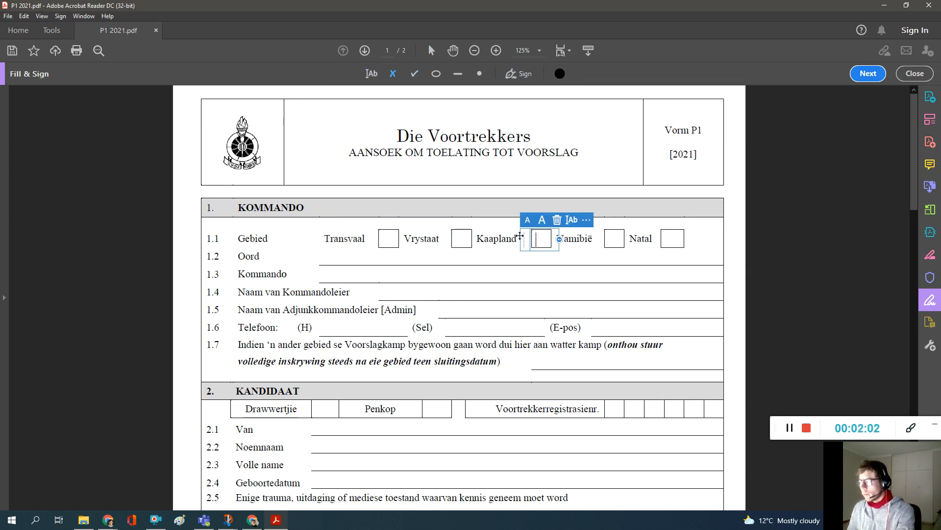
{"action": "left_click", "coordinate": [587, 220]}
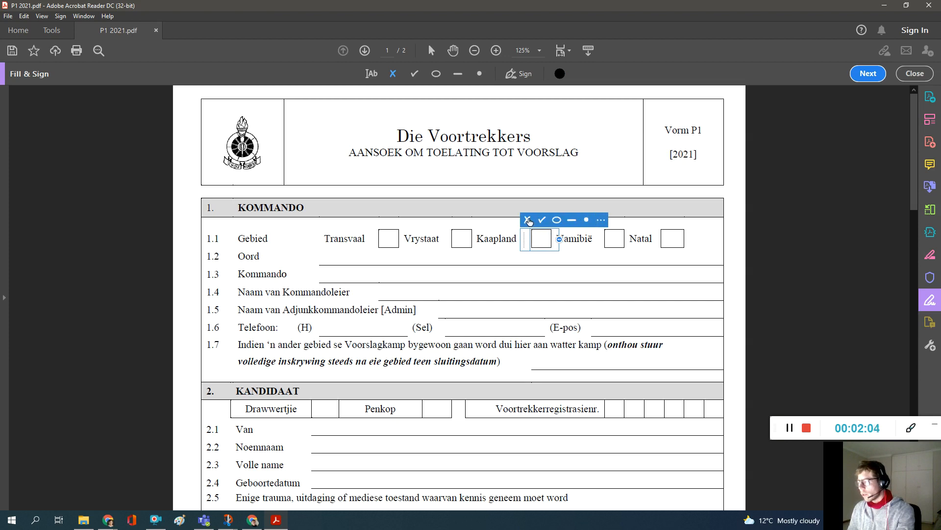
{"action": "left_click", "coordinate": [527, 220]}
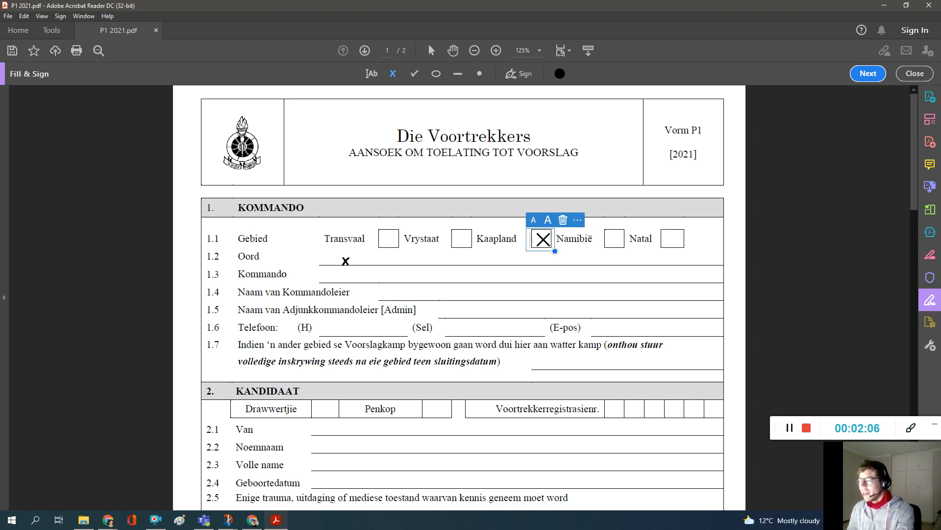
{"action": "left_click", "coordinate": [330, 257]}
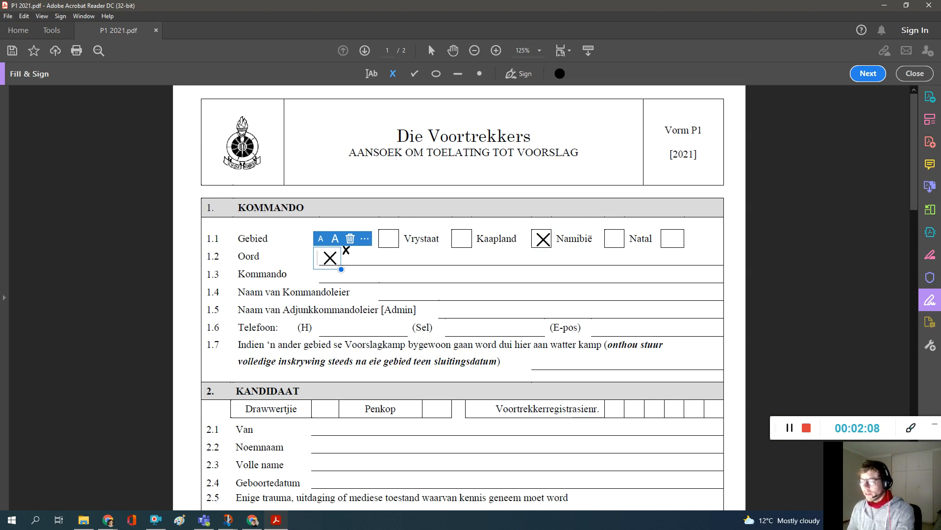
{"action": "left_click", "coordinate": [362, 240]}
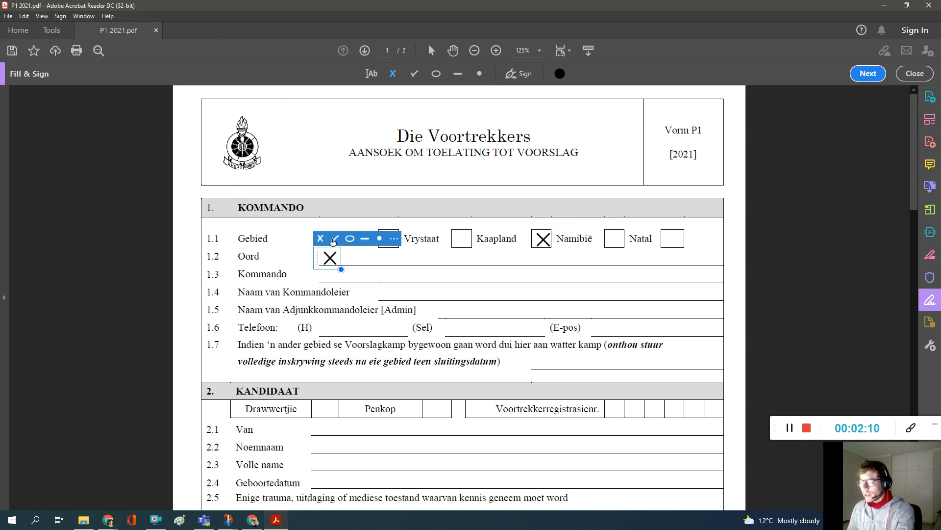
{"action": "left_click", "coordinate": [391, 240]}
{"action": "left_click", "coordinate": [321, 239]}
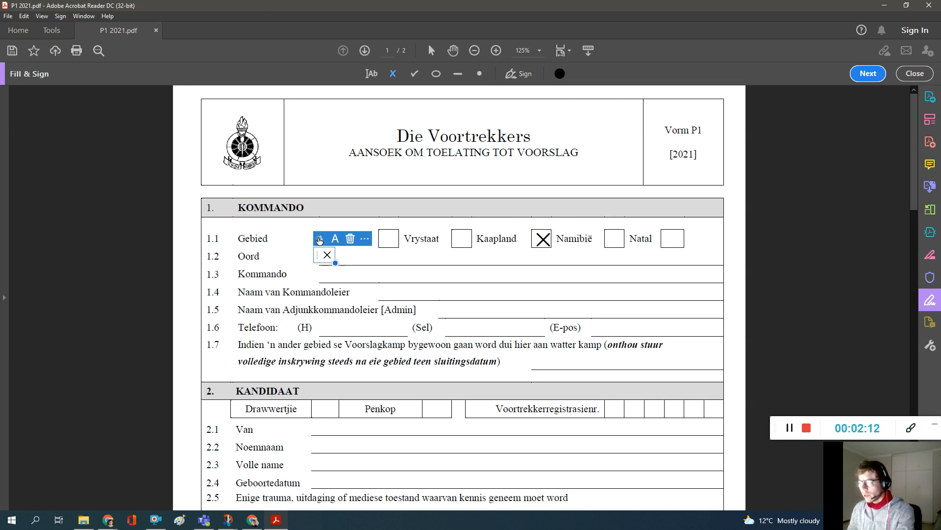
{"action": "left_click", "coordinate": [364, 239]}
{"action": "left_click", "coordinate": [393, 239]}
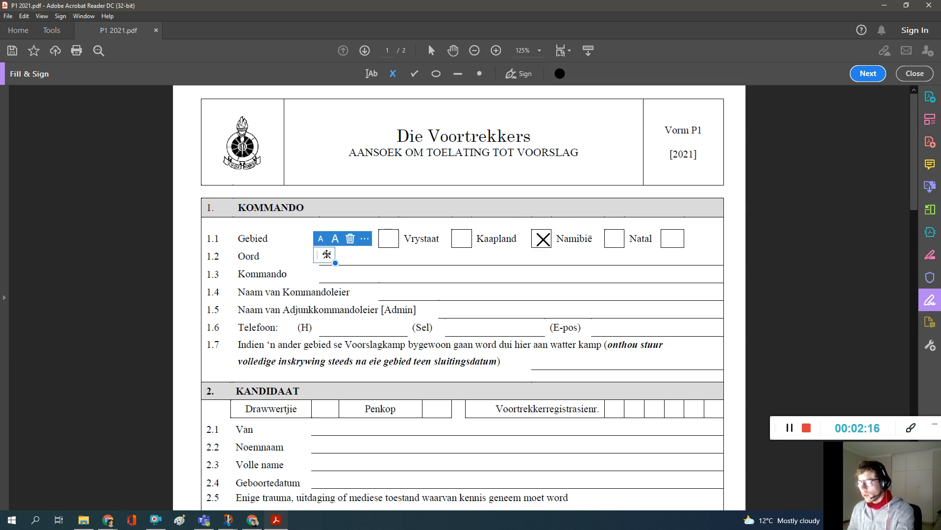
{"action": "left_click", "coordinate": [349, 239]}
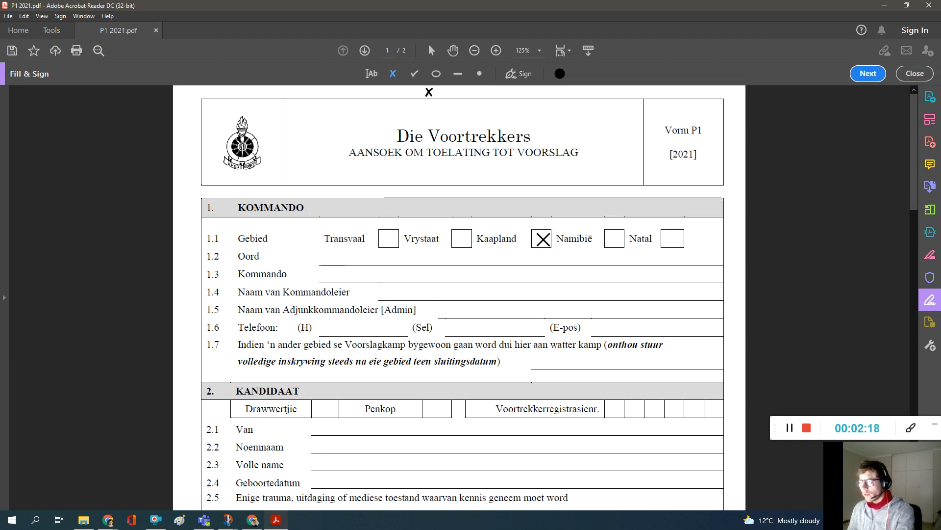
Step: Add the text "Hemel" on the line of field 1.3 Kommando
{"action": "left_click", "coordinate": [372, 74]}
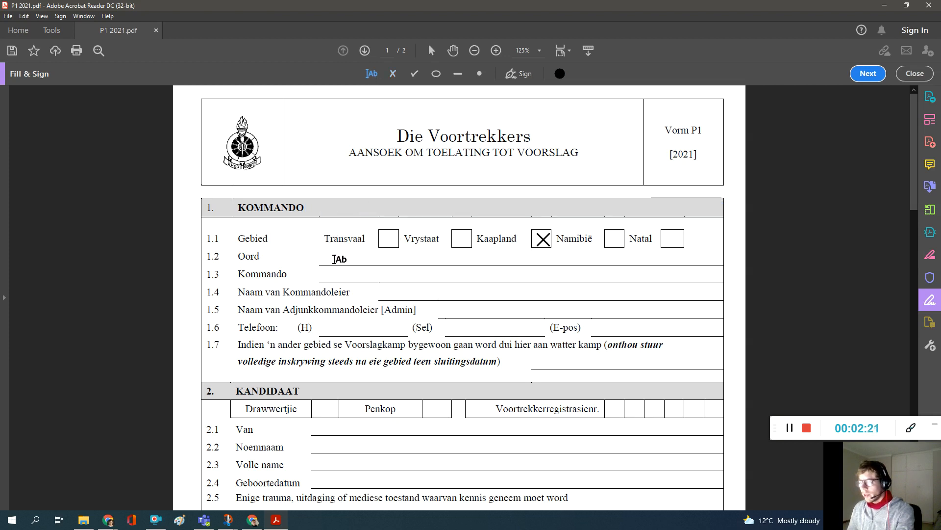
{"action": "left_click", "coordinate": [336, 275]}
{"action": "type", "text": "Hemel"}
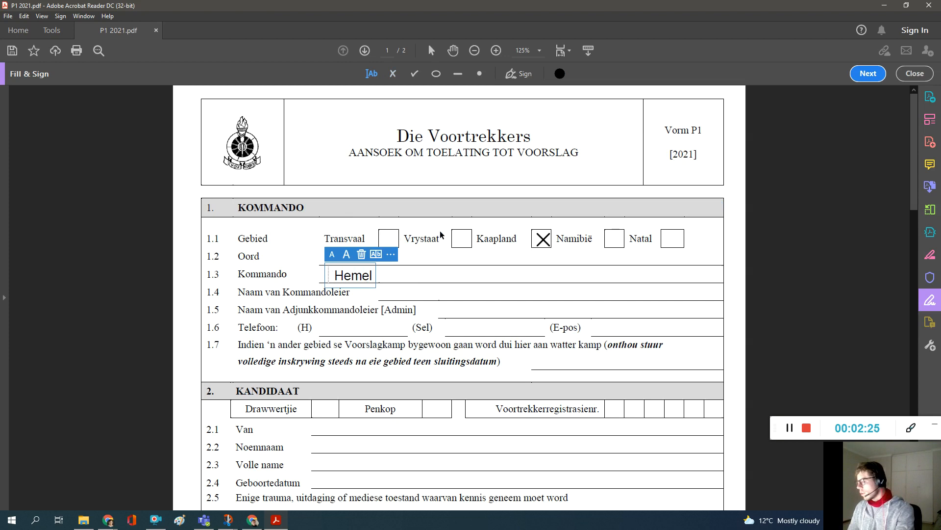
Step: Create a typed signature from the signer's initial and surname for the declaration section on page 2
{"action": "scroll", "coordinate": [466, 205], "scroll_direction": "down", "scroll_amount": 20}
{"action": "scroll", "coordinate": [495, 196], "scroll_direction": "down", "scroll_amount": 15}
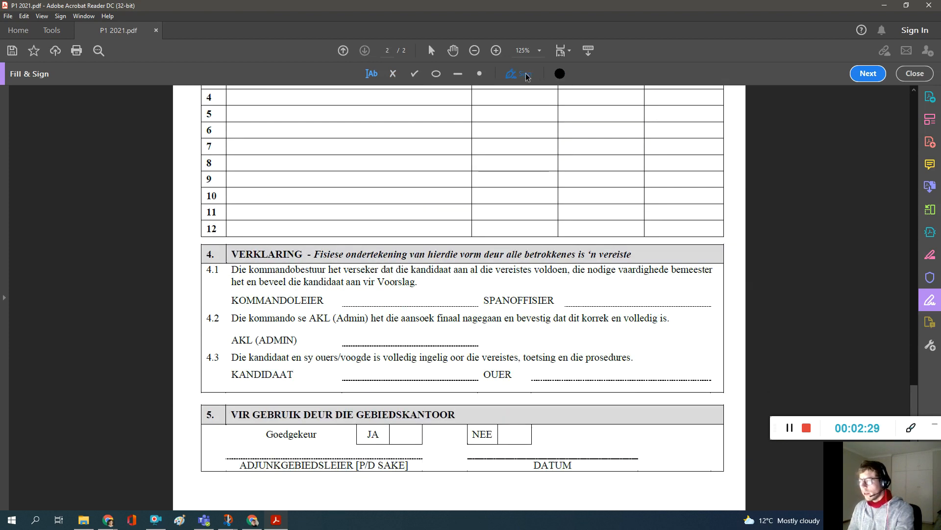
{"action": "left_click", "coordinate": [525, 74]}
{"action": "left_click", "coordinate": [562, 136]}
{"action": "left_click", "coordinate": [561, 104]}
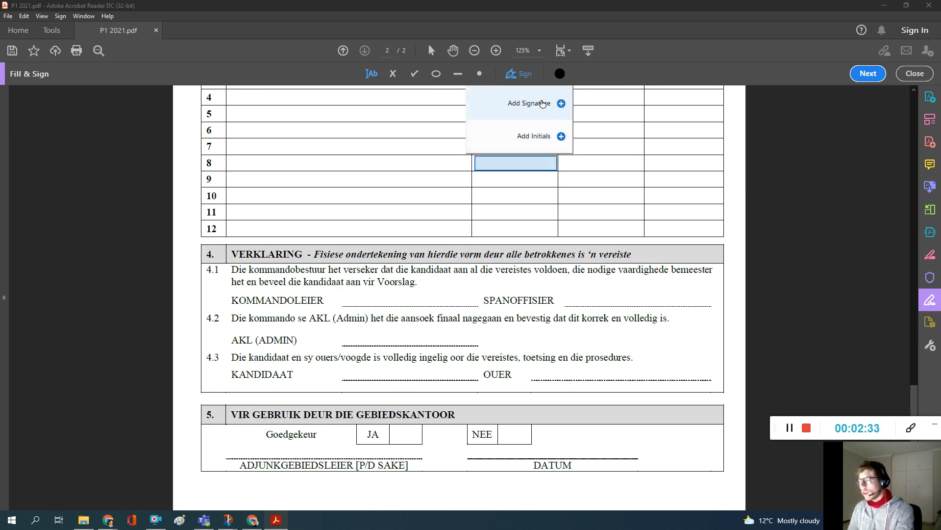
{"action": "left_click", "coordinate": [534, 103]}
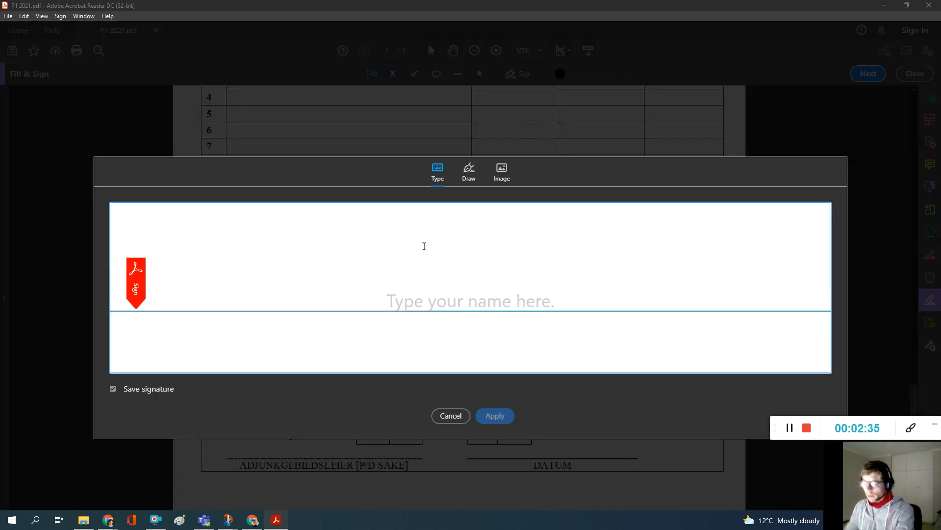
{"action": "type", "text": "Joo"}
{"action": "key", "text": "BackSpace"}
{"action": "key", "text": "BackSpace"}
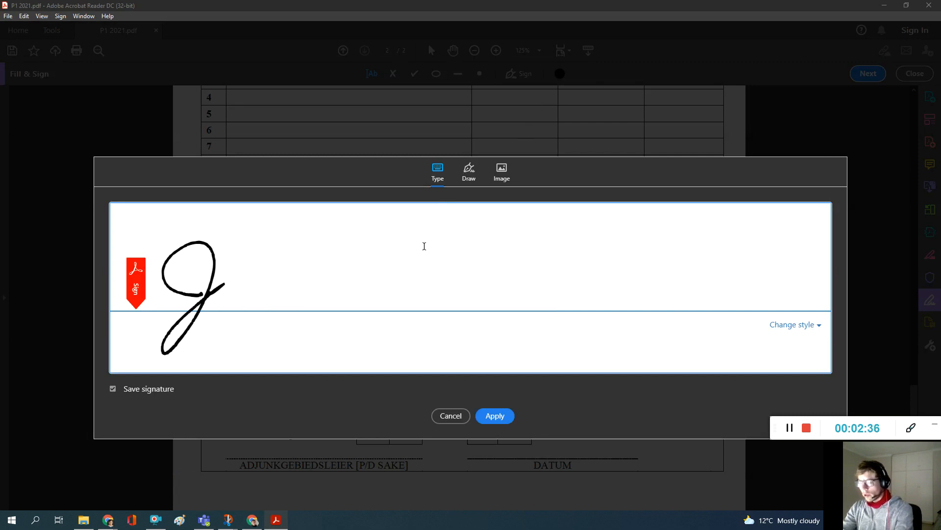
{"action": "type", "text": "Oostenbrink"}
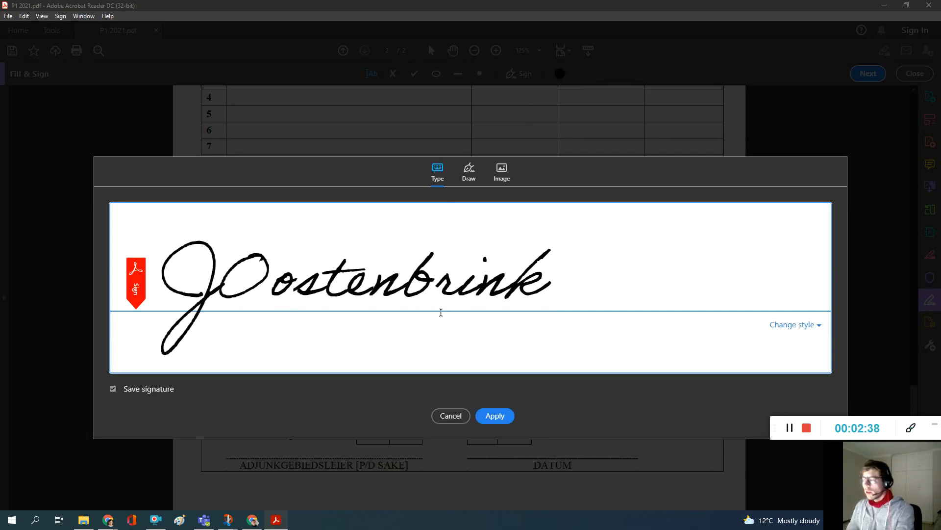
{"action": "key", "text": "ctrl+a"}
{"action": "key", "text": "BackSpace"}
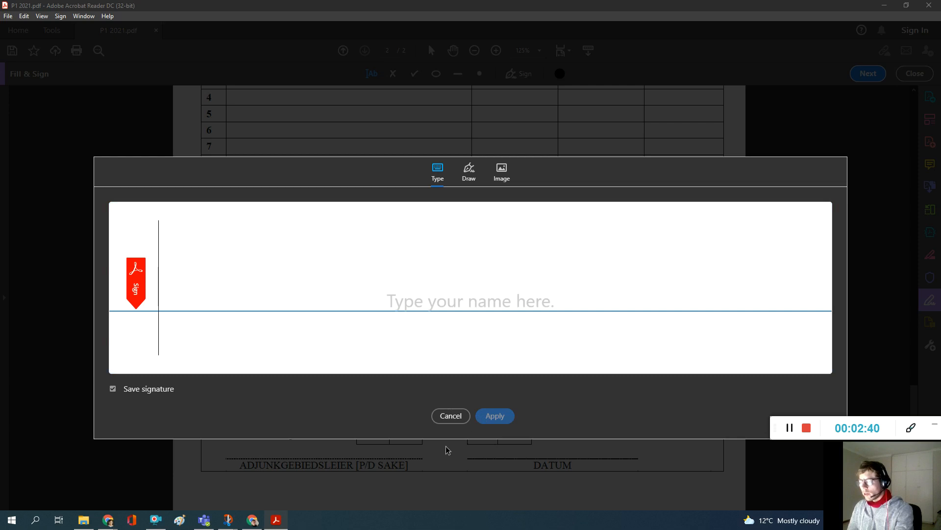
{"action": "left_click", "coordinate": [495, 416]}
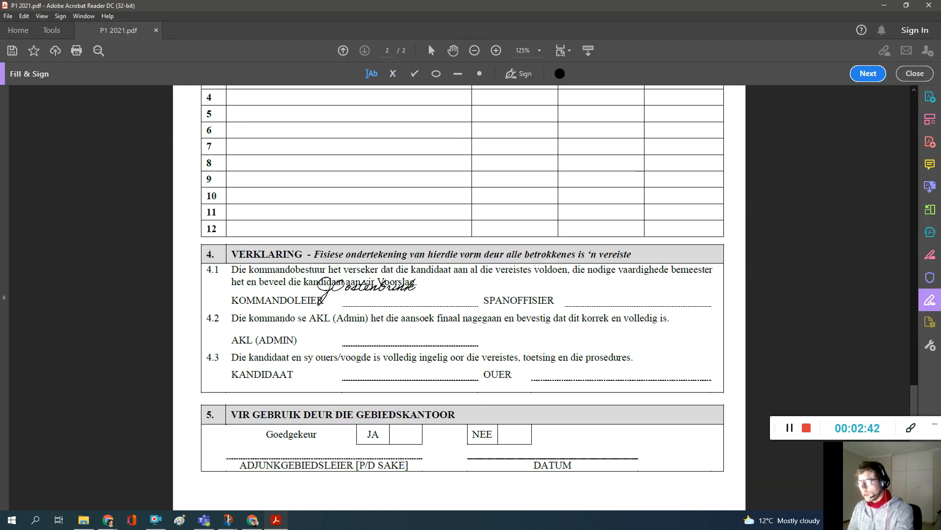
Step: Place the signature on the SPANOFFISIER line of section 4.1 and deselect it
{"action": "left_click", "coordinate": [609, 296]}
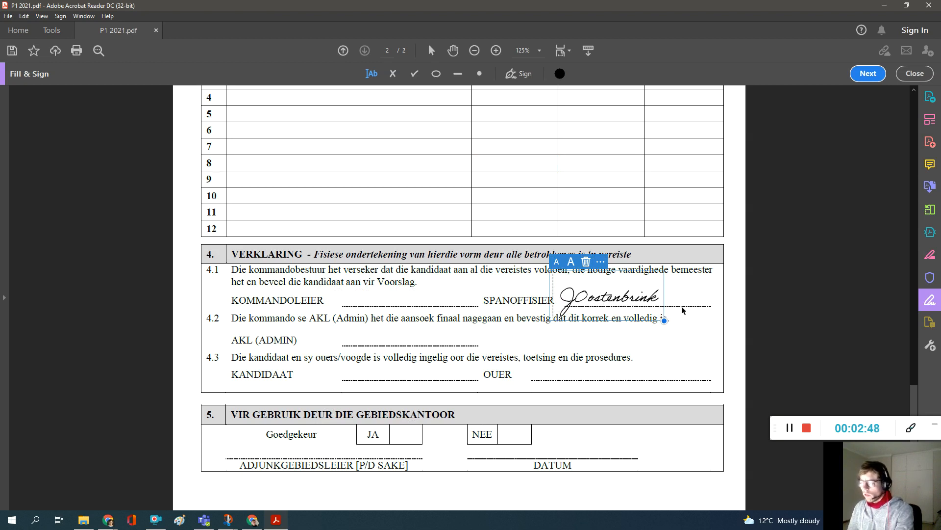
{"action": "left_click", "coordinate": [648, 340]}
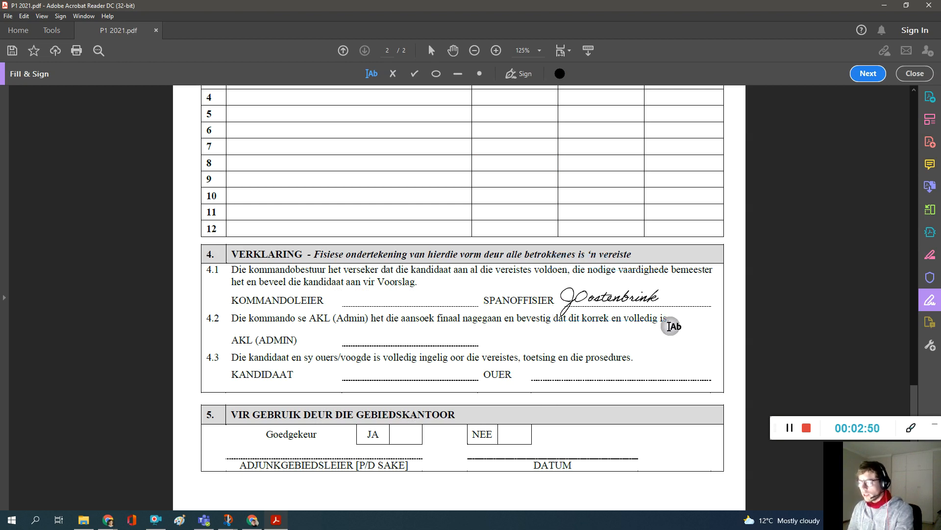
Step: Add the text "29 July 2021" below the SPANOFFISIER signature, beside the AKL (ADMIN) line
{"action": "left_click", "coordinate": [586, 335]}
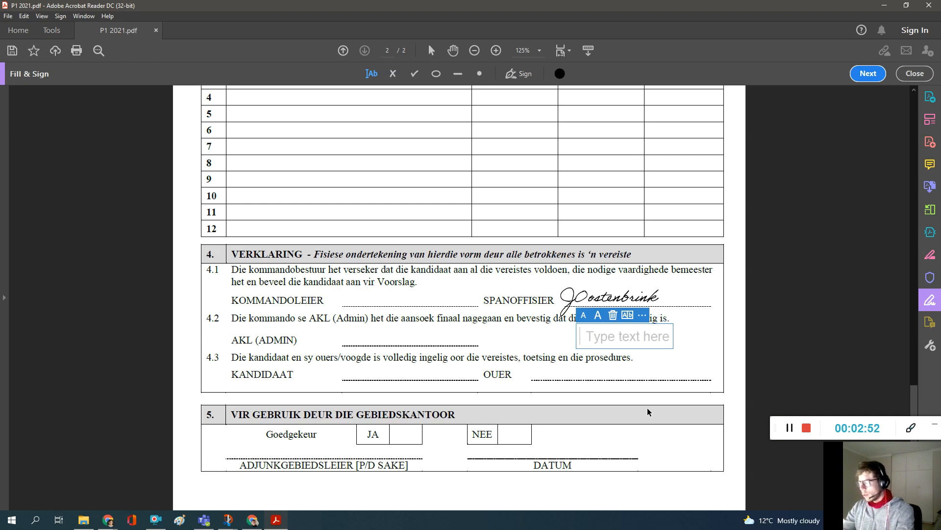
{"action": "type", "text": "29 July"}
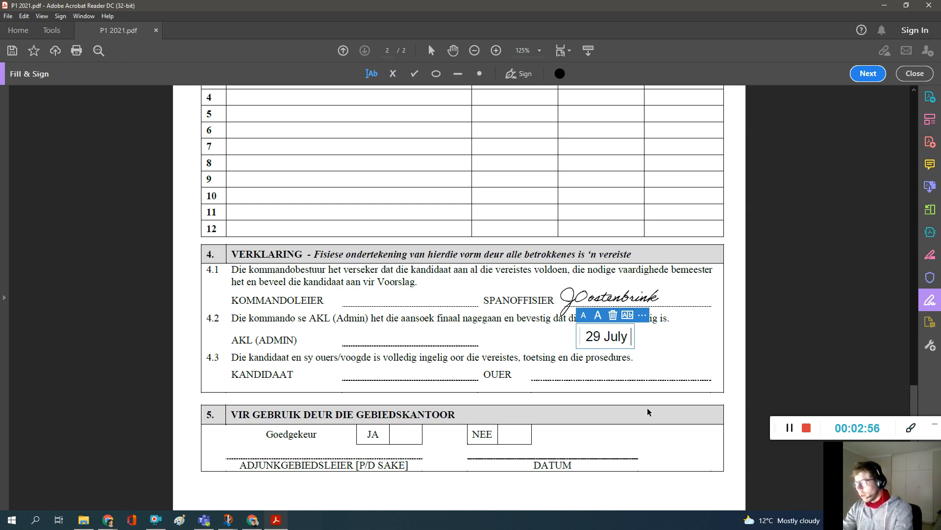
{"action": "type", "text": " 2021"}
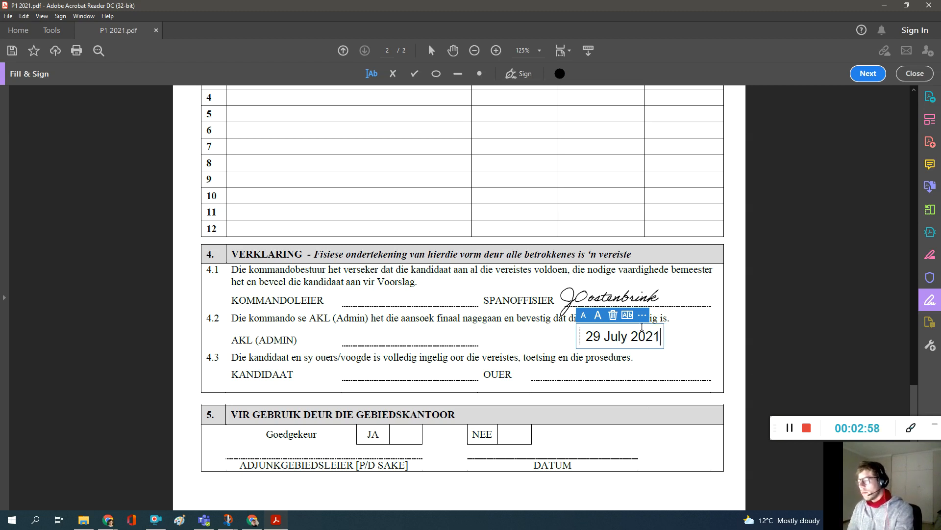
{"action": "left_click", "coordinate": [557, 349]}
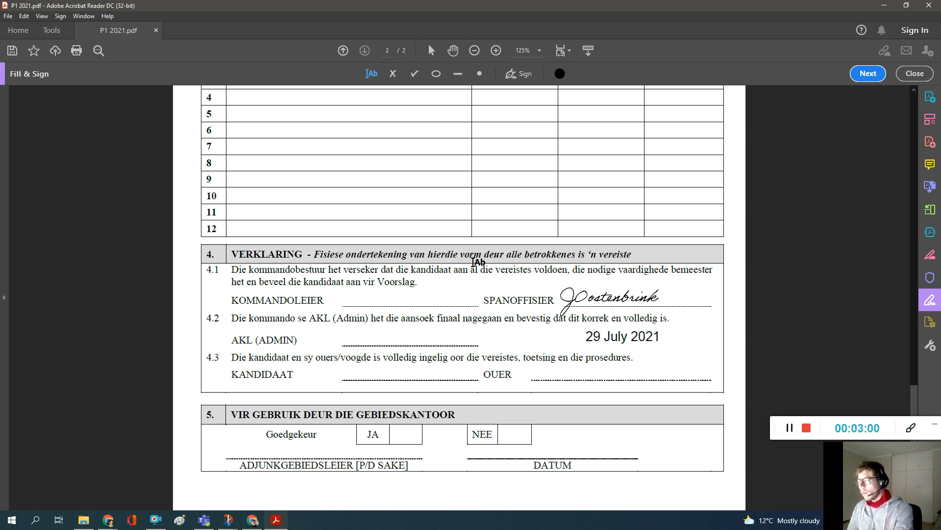
Step: Start saving the filled-in and signed form
{"action": "left_click", "coordinate": [12, 50]}
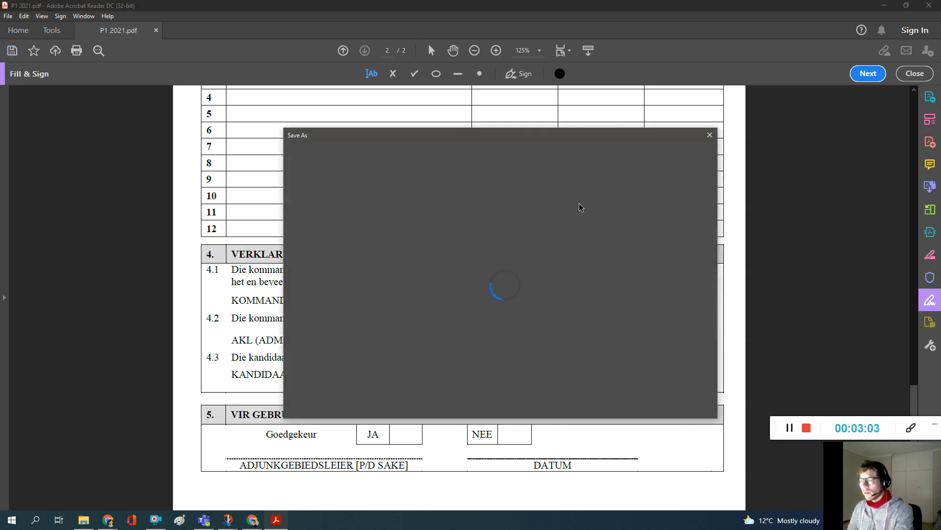